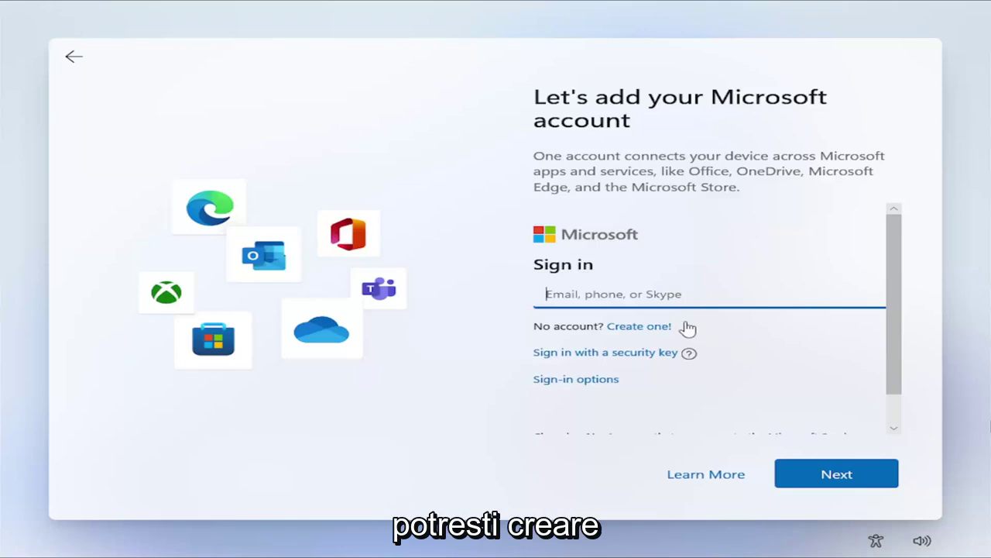
Check the Microsoft account sign-in options for a local account choice and return to the sign-in page.
scroll(571, 352, down, 1)
click(574, 351)
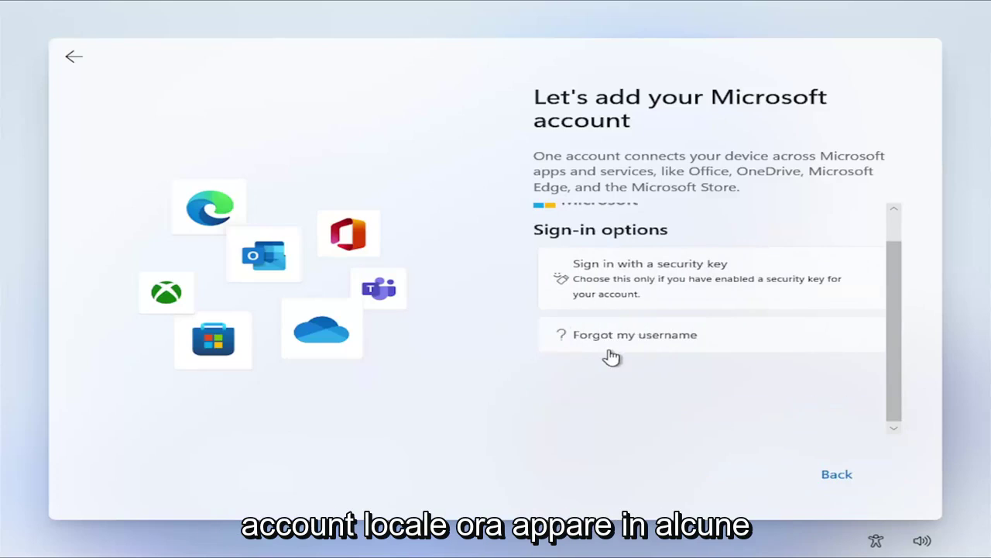
scroll(611, 356, up, 1)
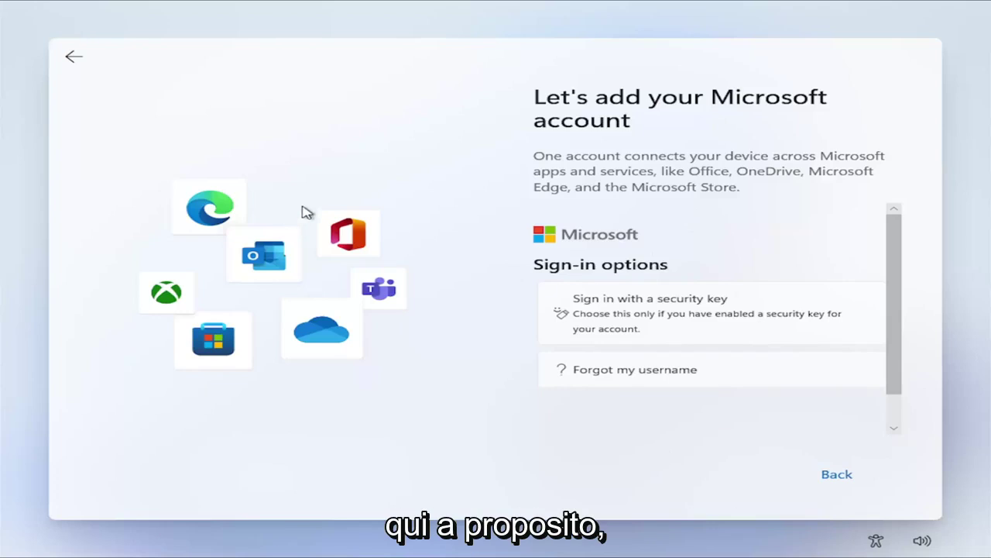
click(72, 59)
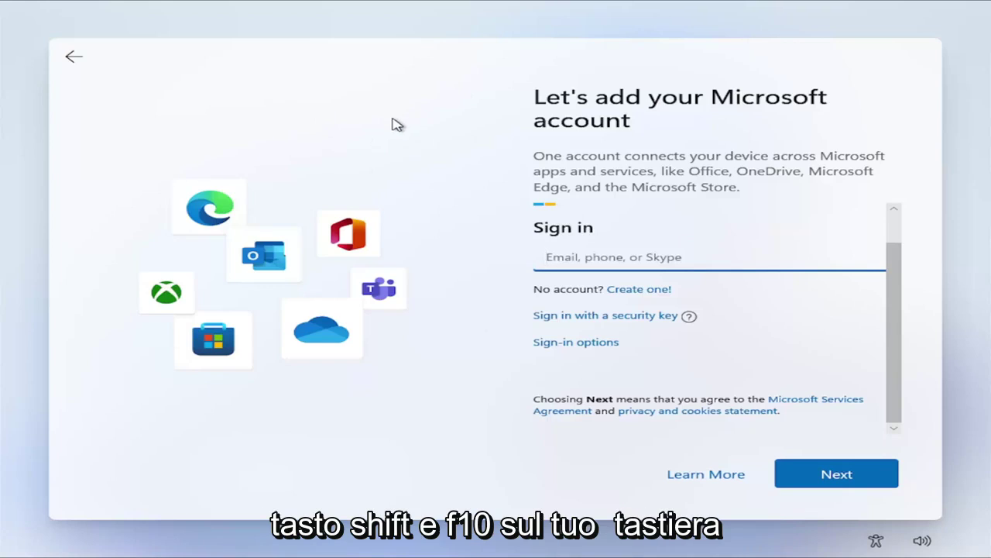
Open a command prompt over the setup screen and run oobe\bypassnro.
key(shift+F10)
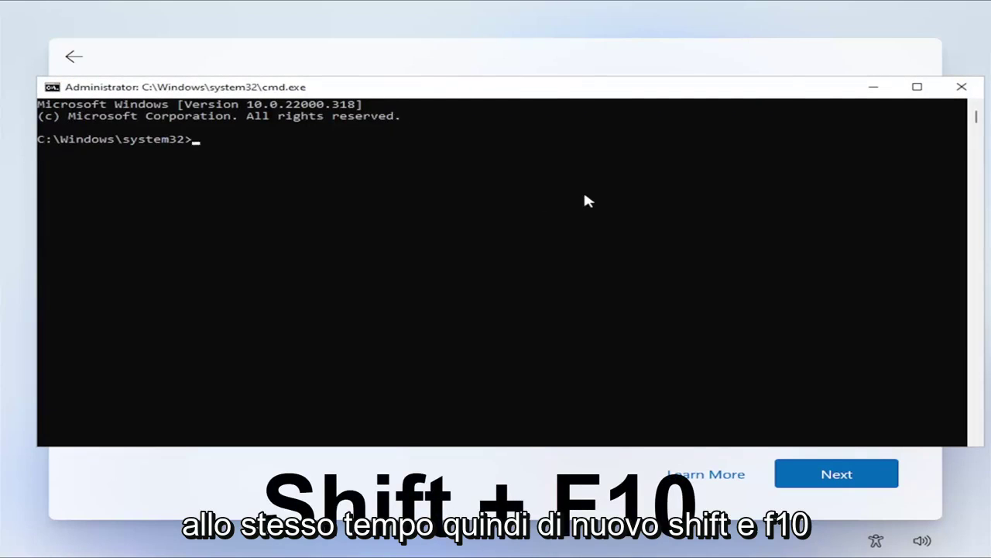
text(oobe)
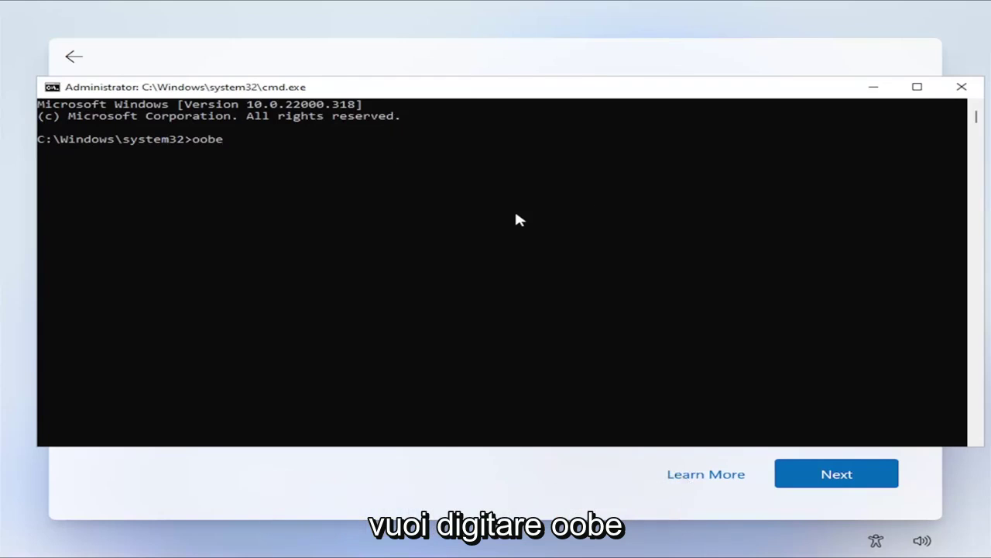
text(\bypass)
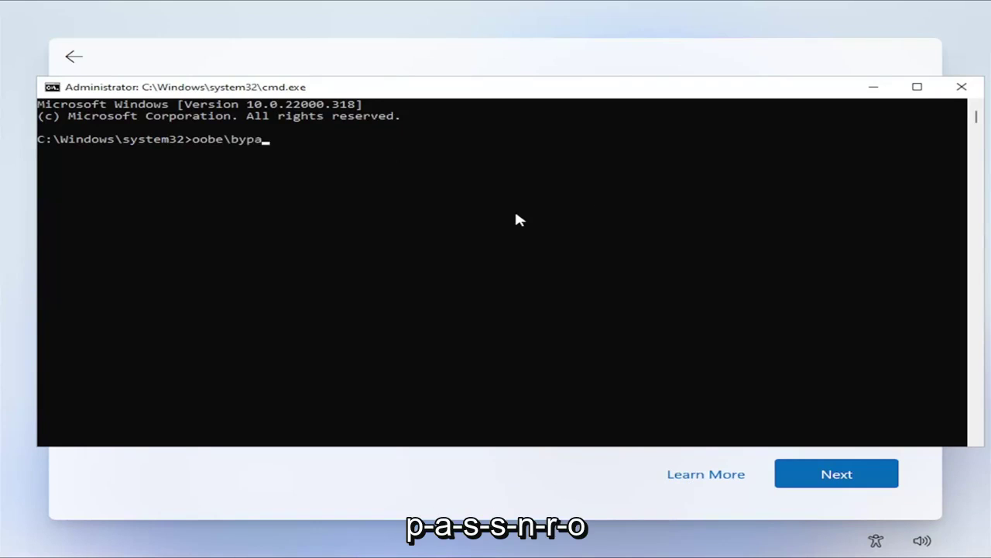
text(nro)
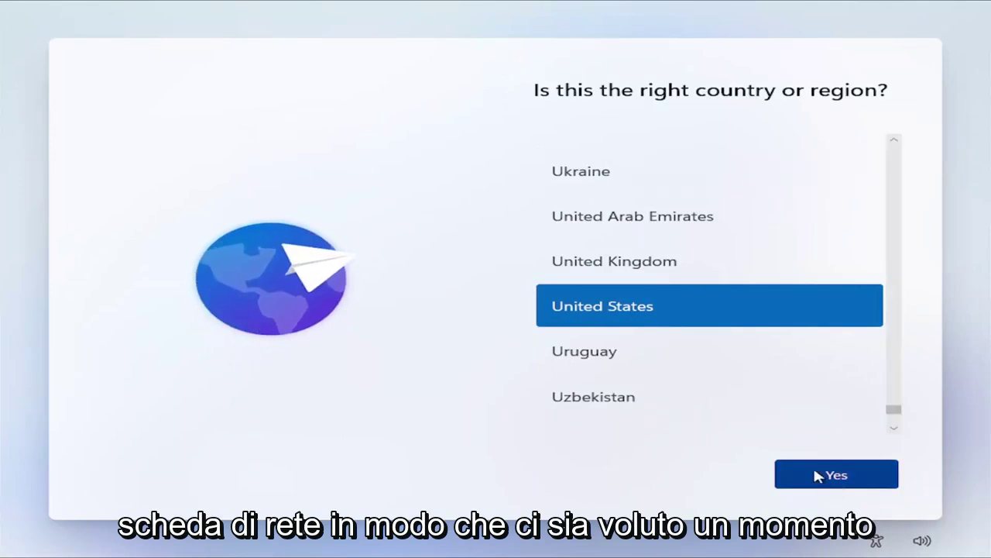
Accept the United States region with only the US keyboard layout, and continue setup without an internet connection.
click(860, 477)
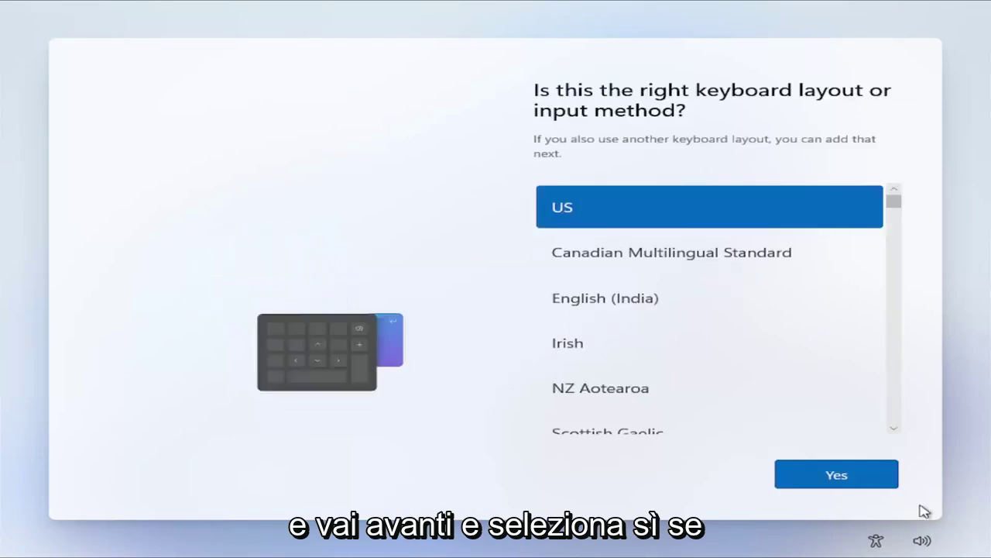
click(828, 476)
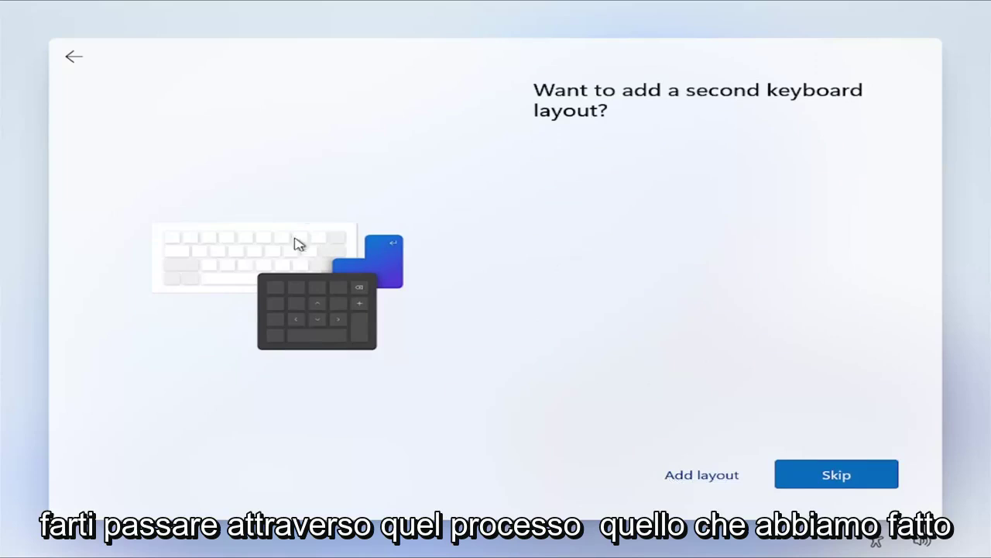
click(736, 477)
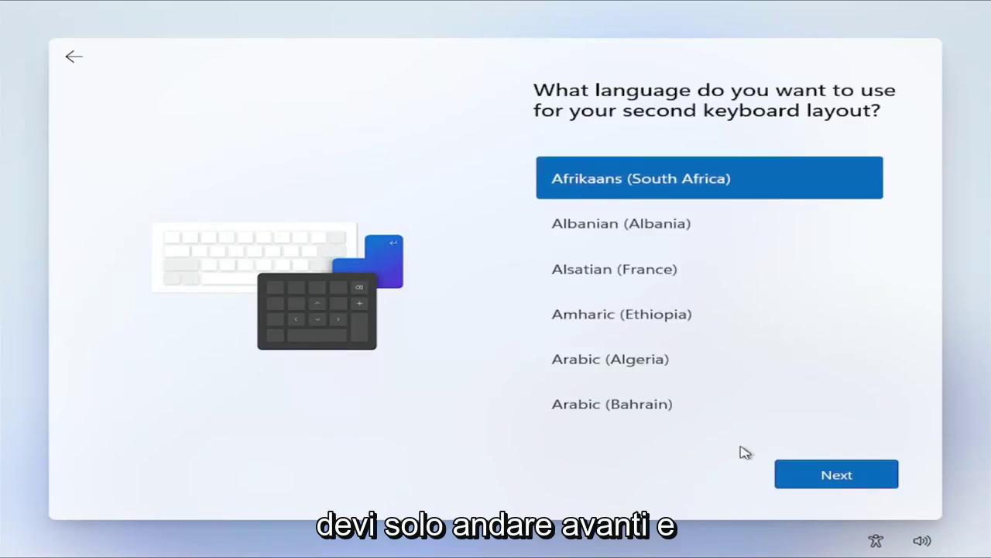
click(73, 56)
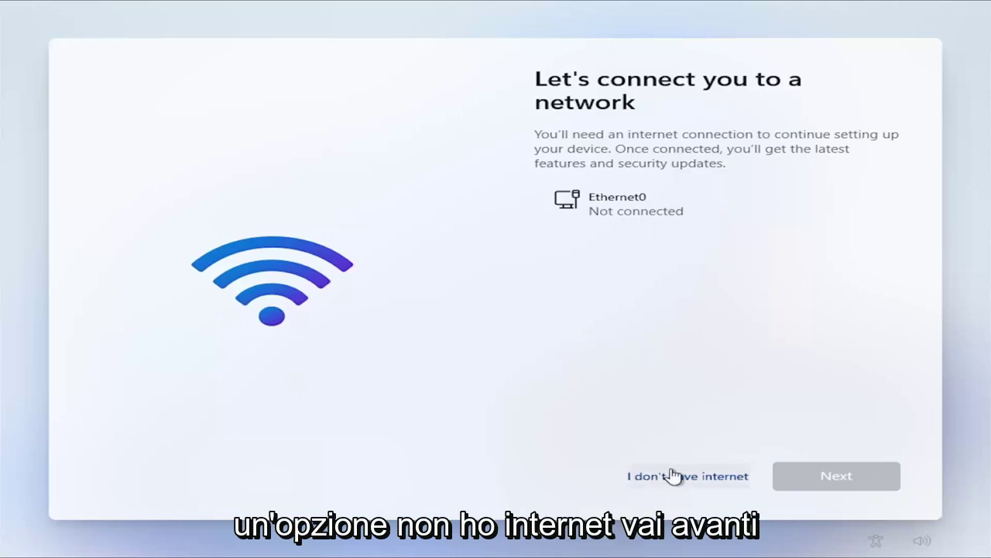
click(706, 479)
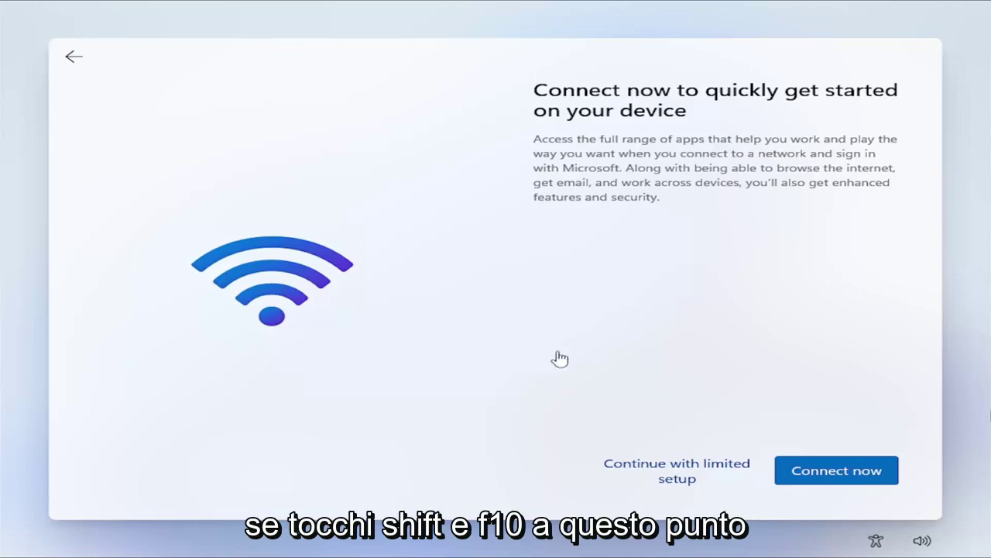
Open a command prompt, launch Task Manager with taskmgr, and expand it to the detailed process view.
key(shift+F10)
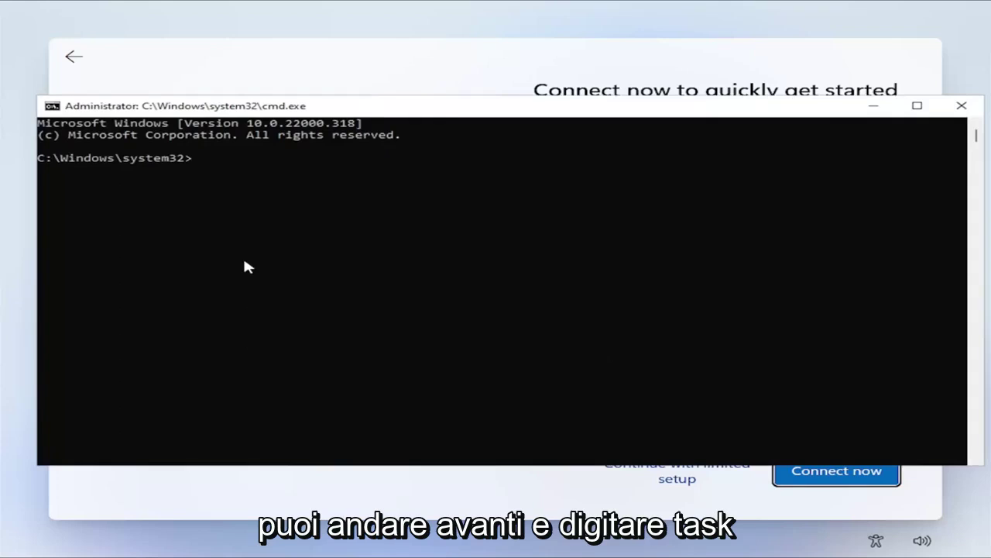
text(taskmgr)
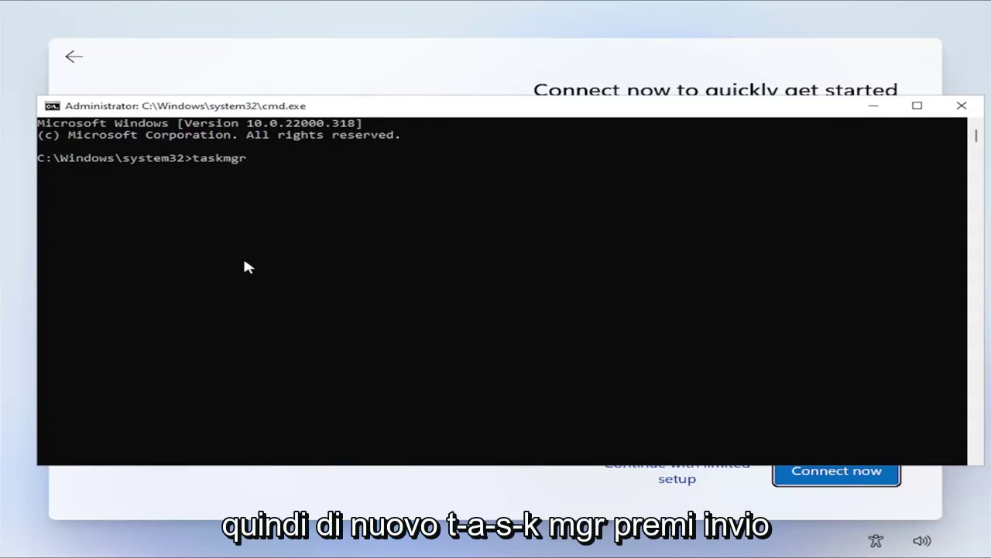
key(Return)
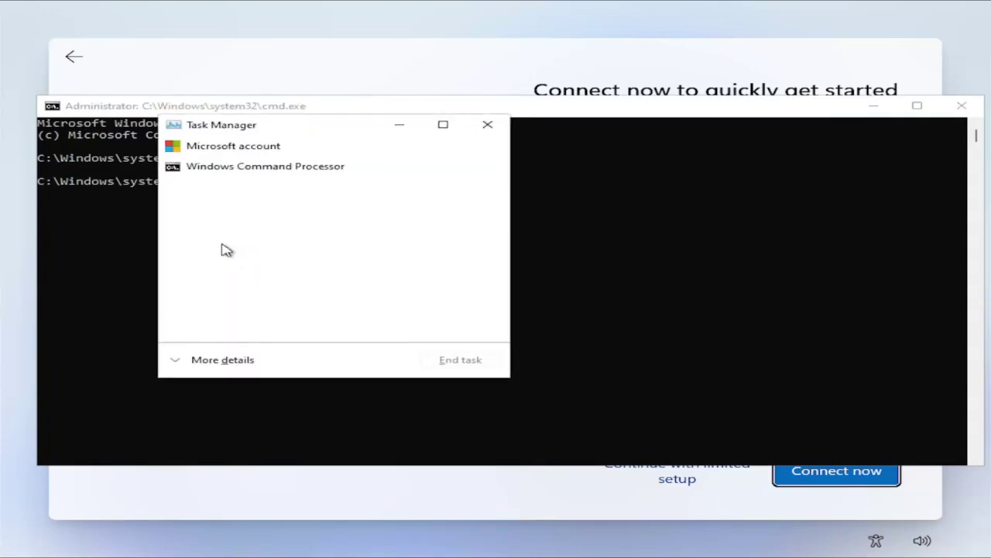
click(217, 375)
drag(302, 124, 384, 84)
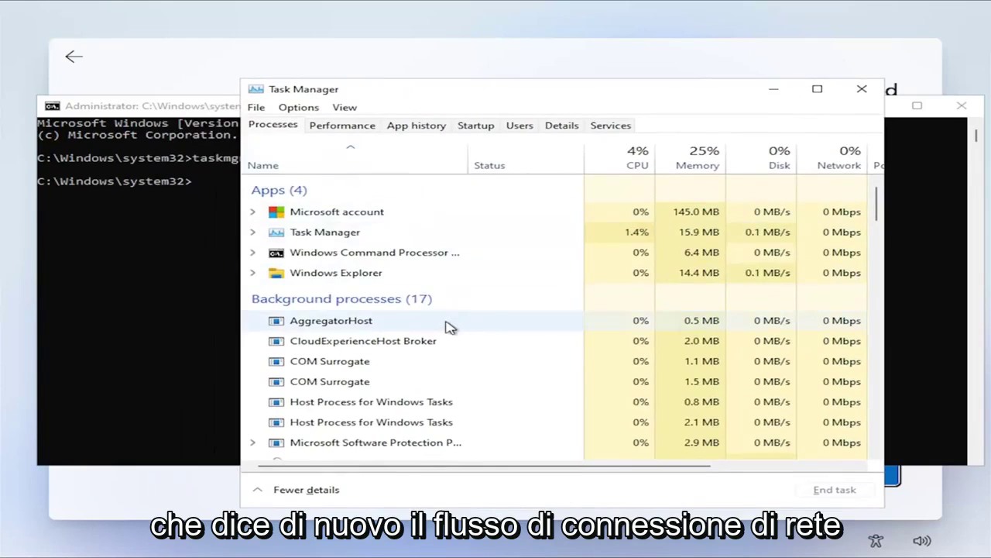
Look through the running processes for Network Connection Flow, and close Task Manager.
scroll(436, 328, down, 2)
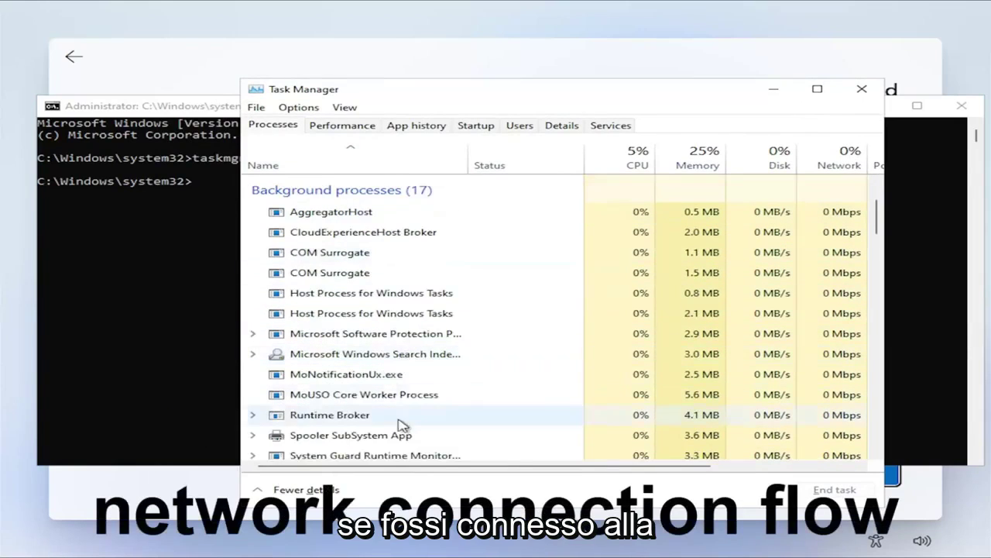
scroll(401, 429, down, 3)
scroll(391, 382, down, 6)
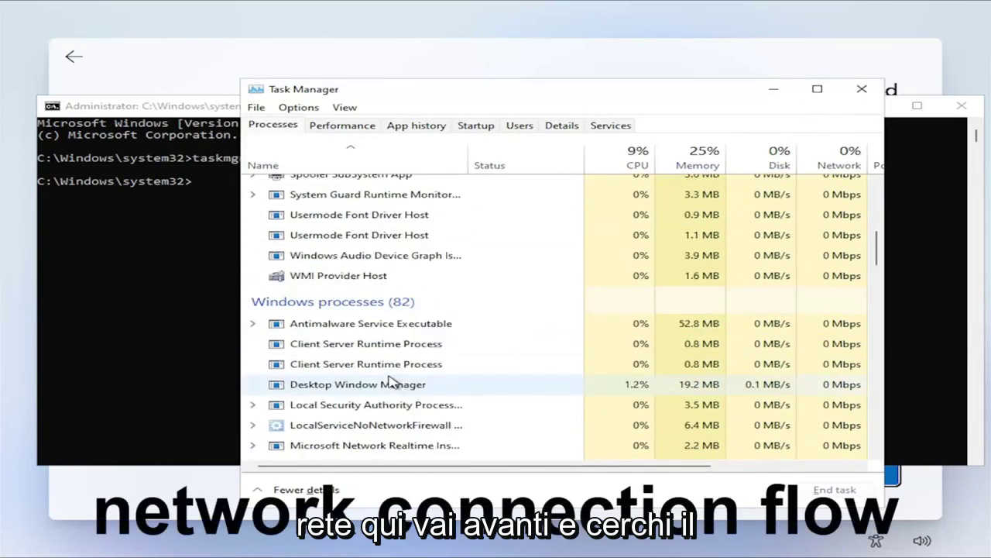
scroll(386, 392, down, 12)
scroll(386, 391, down, 10)
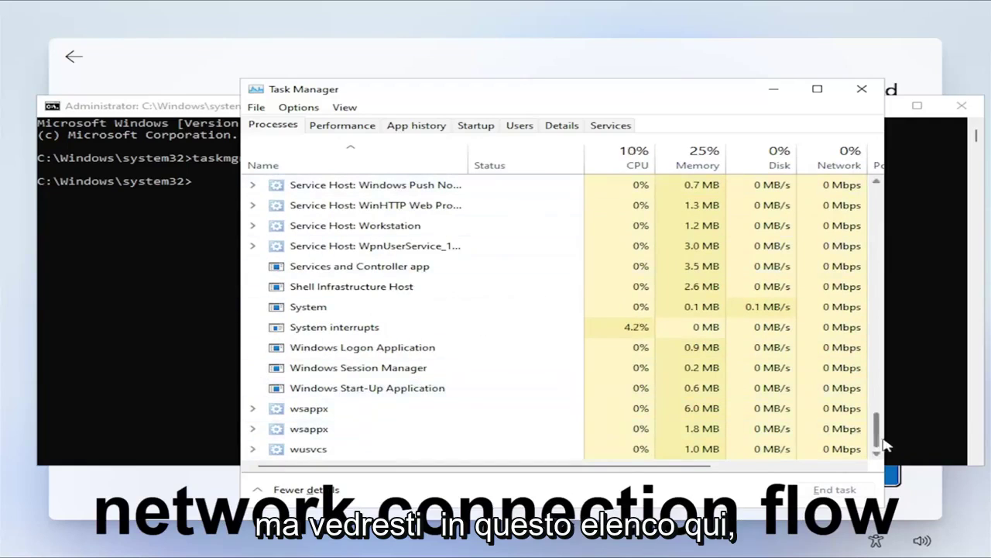
drag(883, 440, 827, 225)
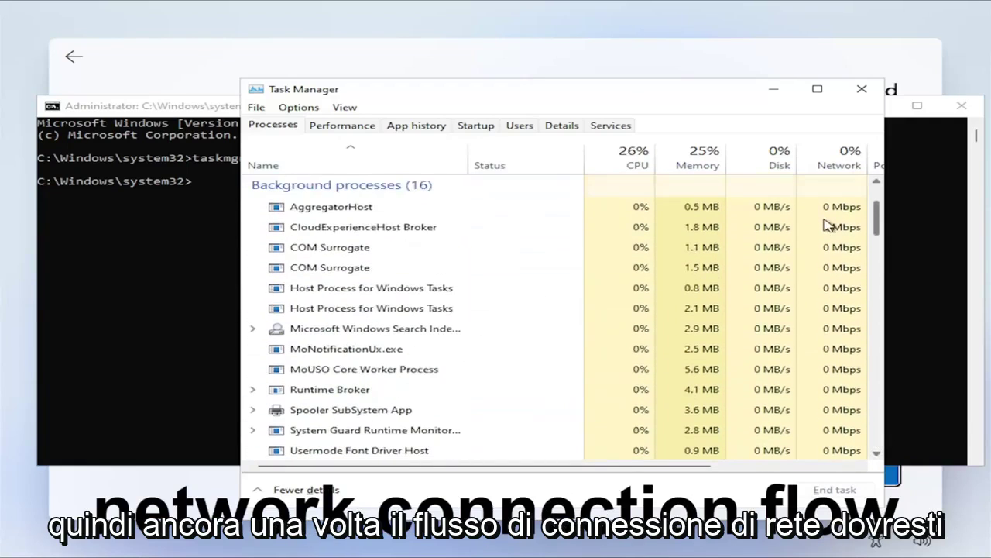
right_click(343, 308)
click(863, 89)
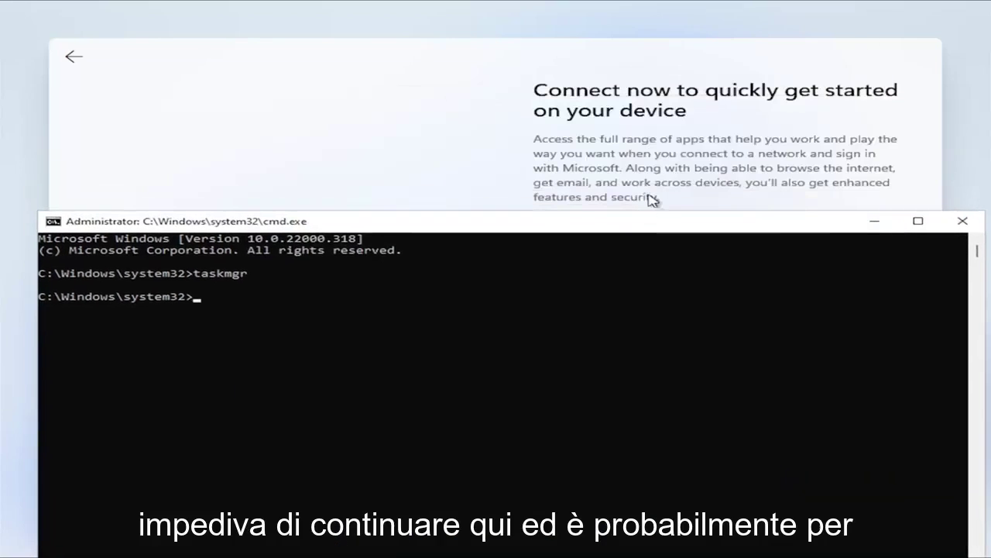
Close the command prompt and continue with limited setup.
drag(612, 225, 609, 105)
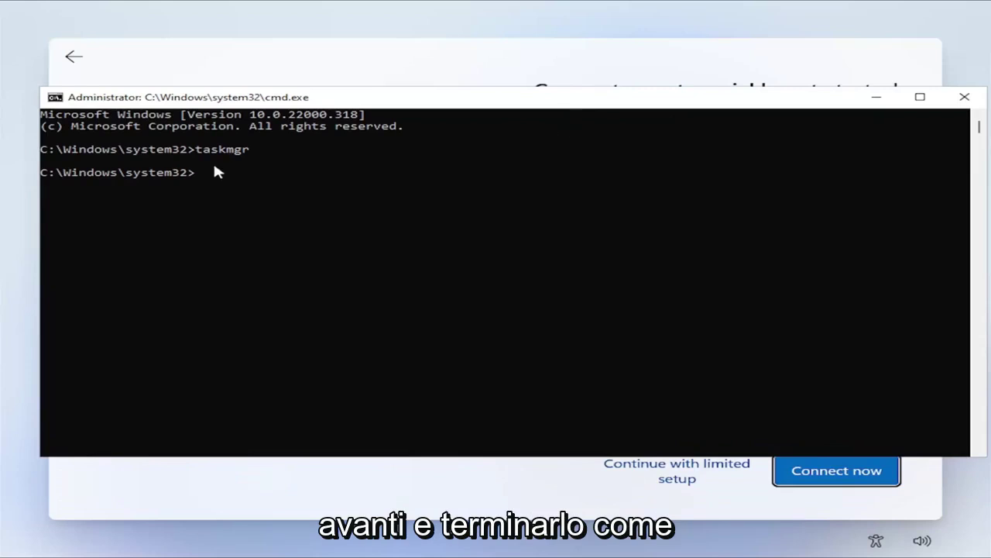
click(962, 100)
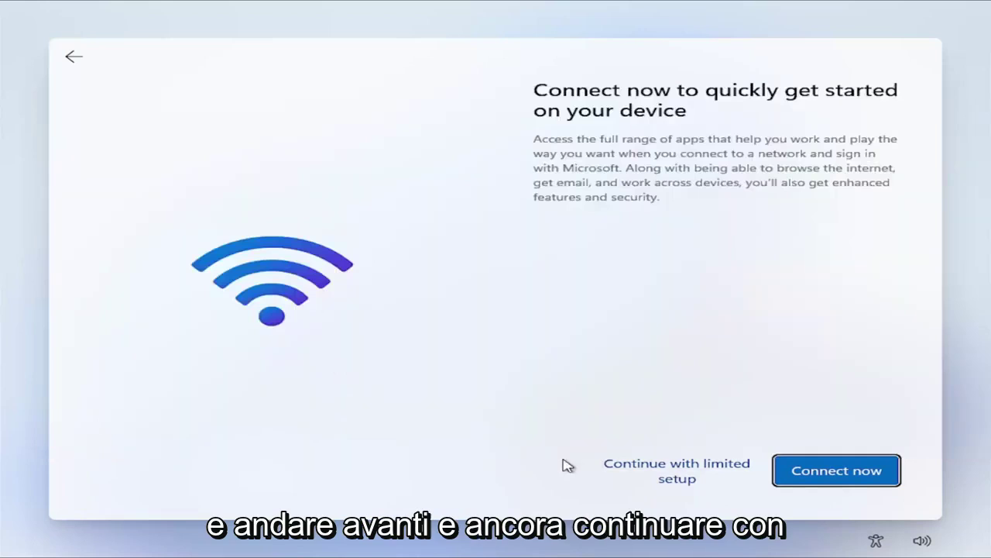
click(660, 471)
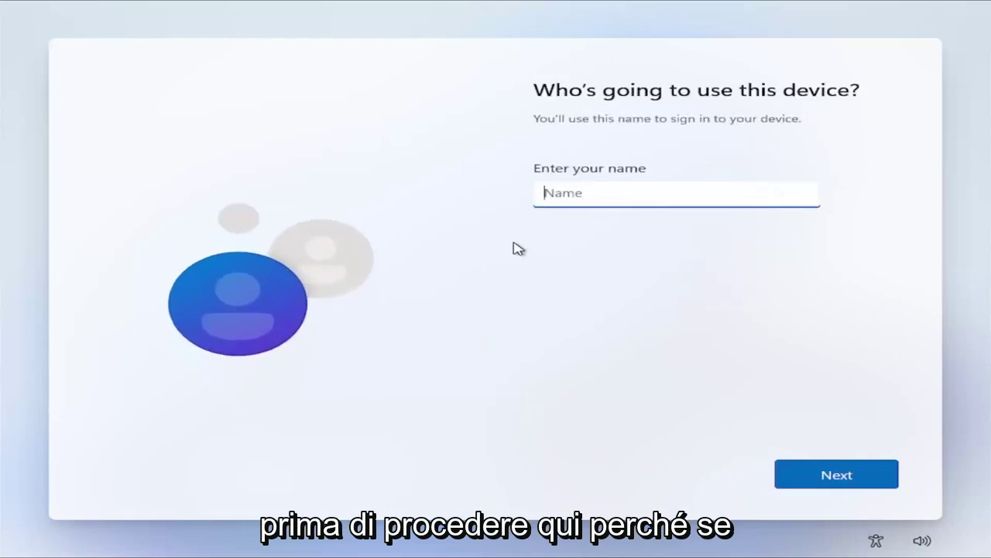
Enter the user name for the local account and leave its password blank.
text(MDTde)
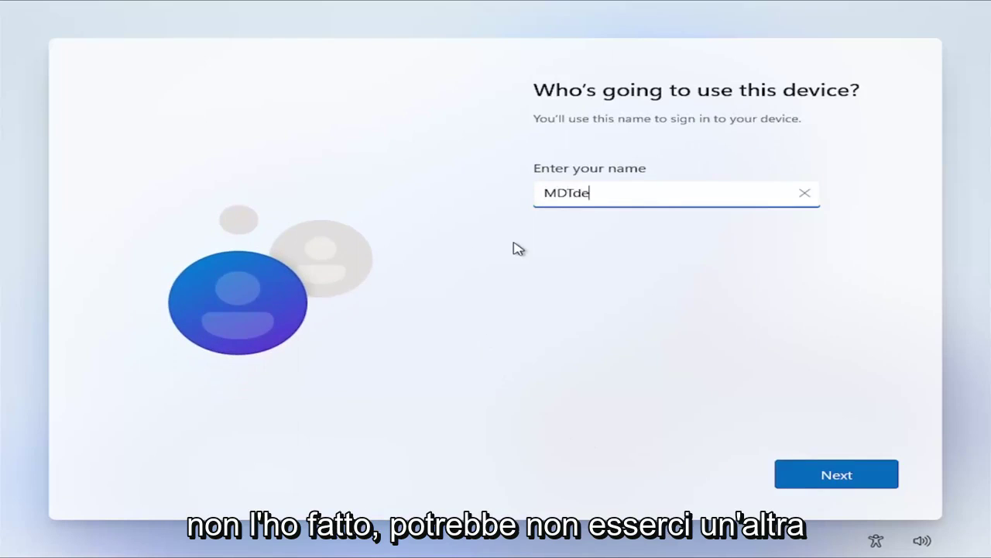
key(BackSpace)
key(BackSpace)
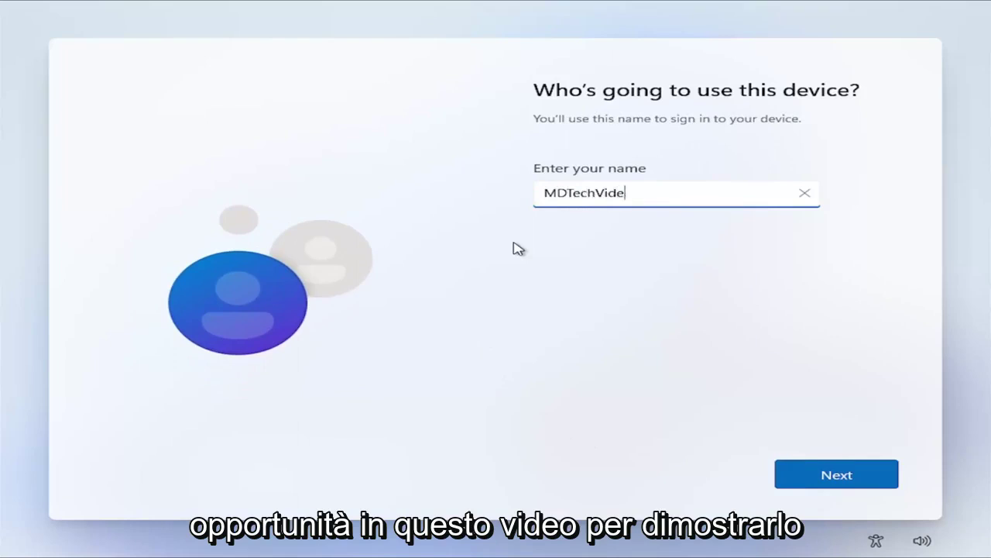
click(869, 476)
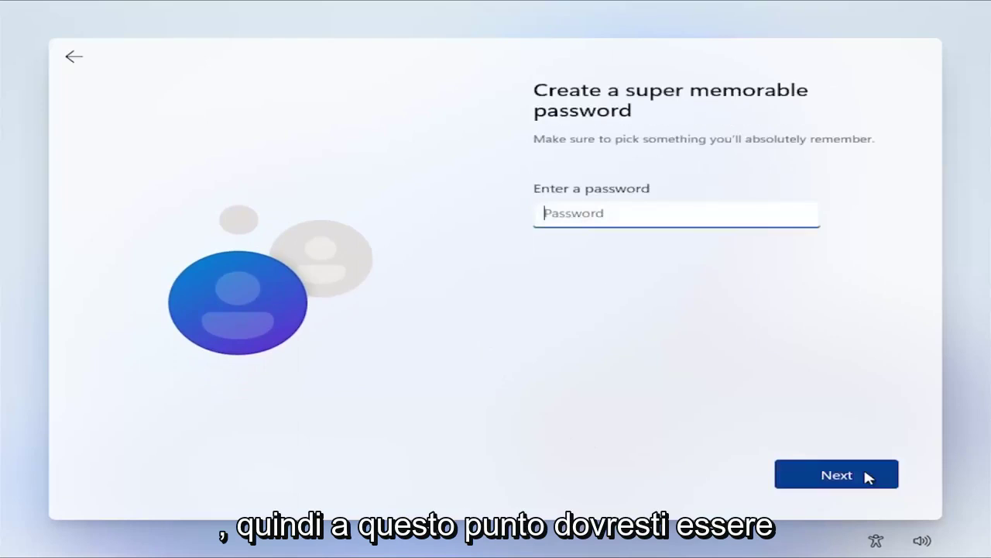
click(837, 475)
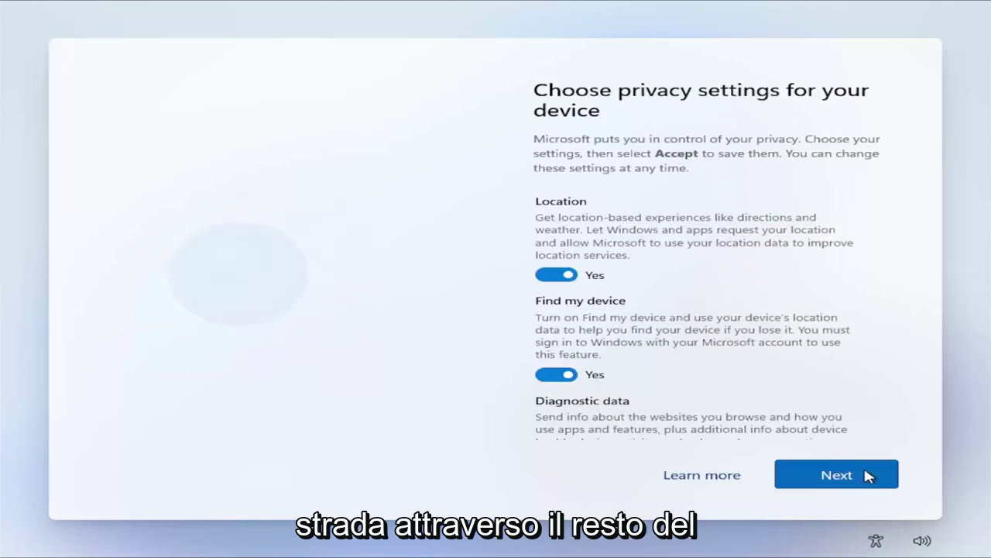
Turn off Location, Find my device, Inking & typing, Tailored experiences and Advertising ID, and limit Diagnostic data to Required only.
click(556, 275)
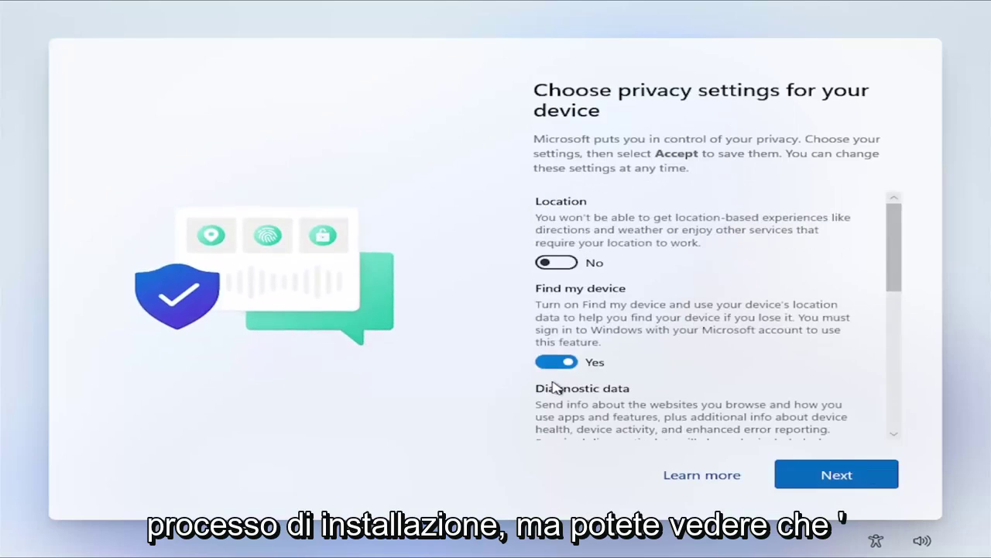
click(555, 362)
scroll(555, 374, down, 3)
click(555, 339)
click(554, 423)
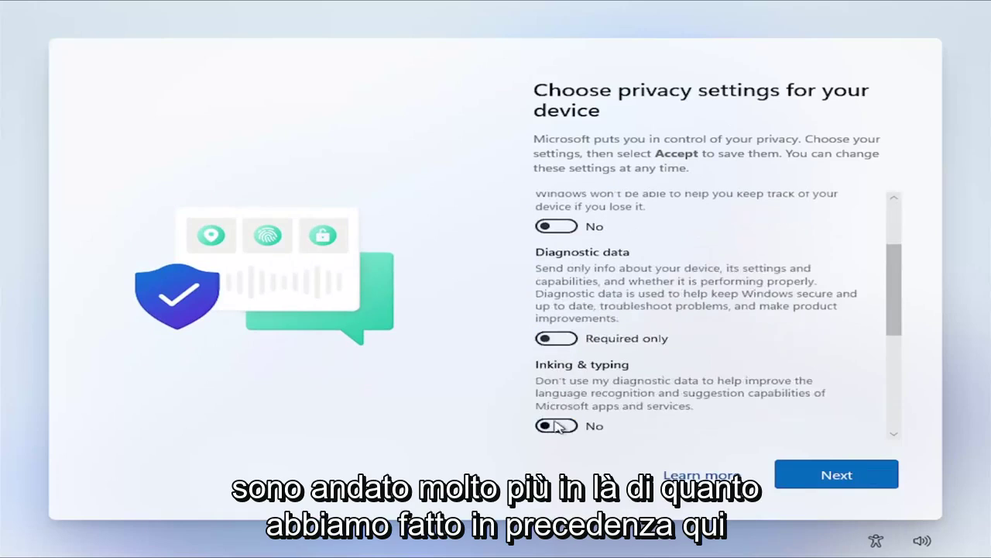
scroll(604, 399, down, 4)
click(556, 377)
scroll(562, 380, down, 2)
click(556, 360)
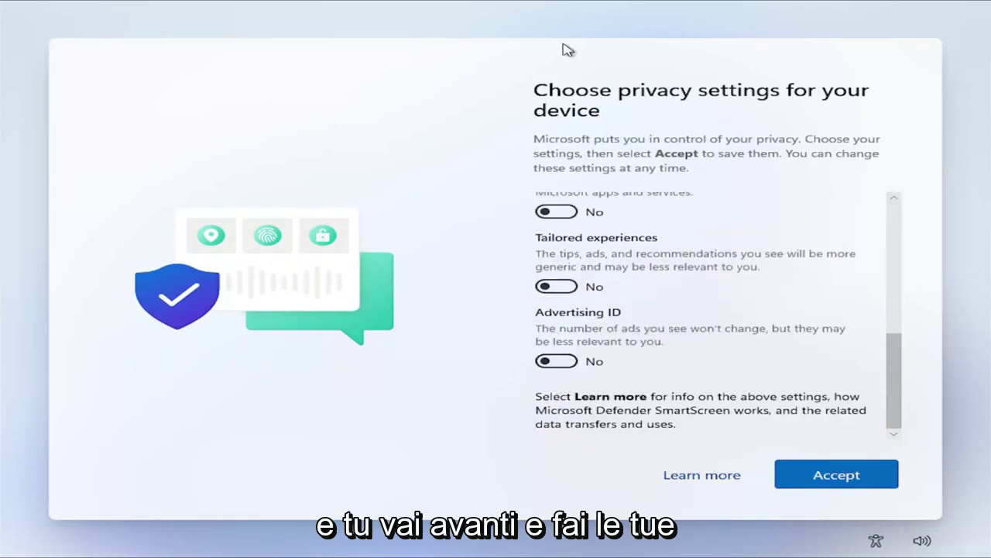